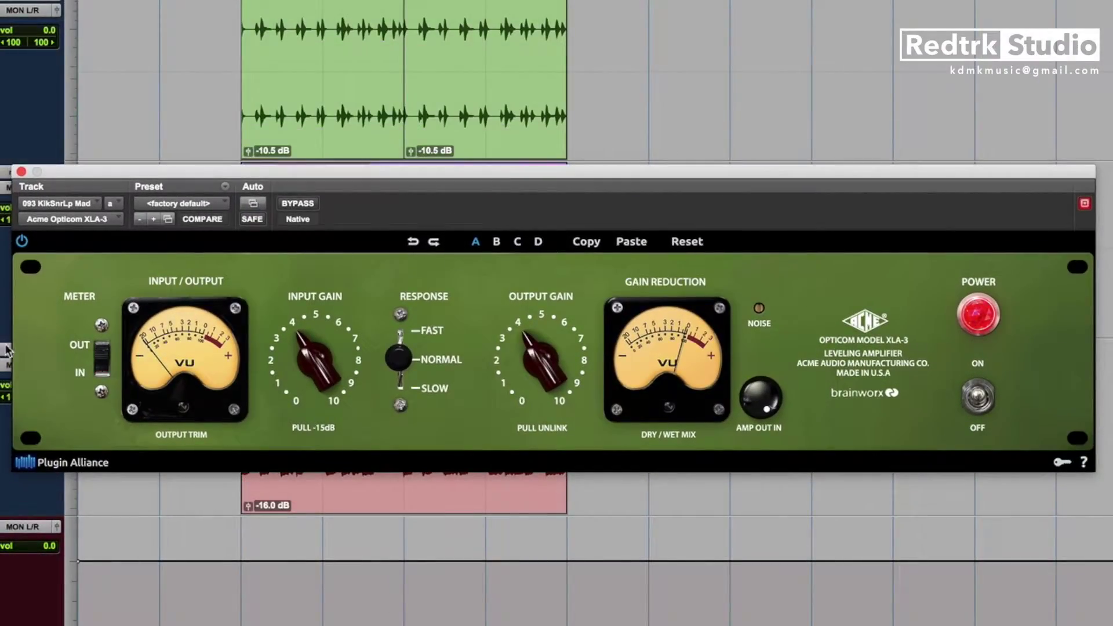
Try the XLA-3's meter switch in its IN position and return it to OUT
{"action": "left_click", "coordinate": [104, 370]}
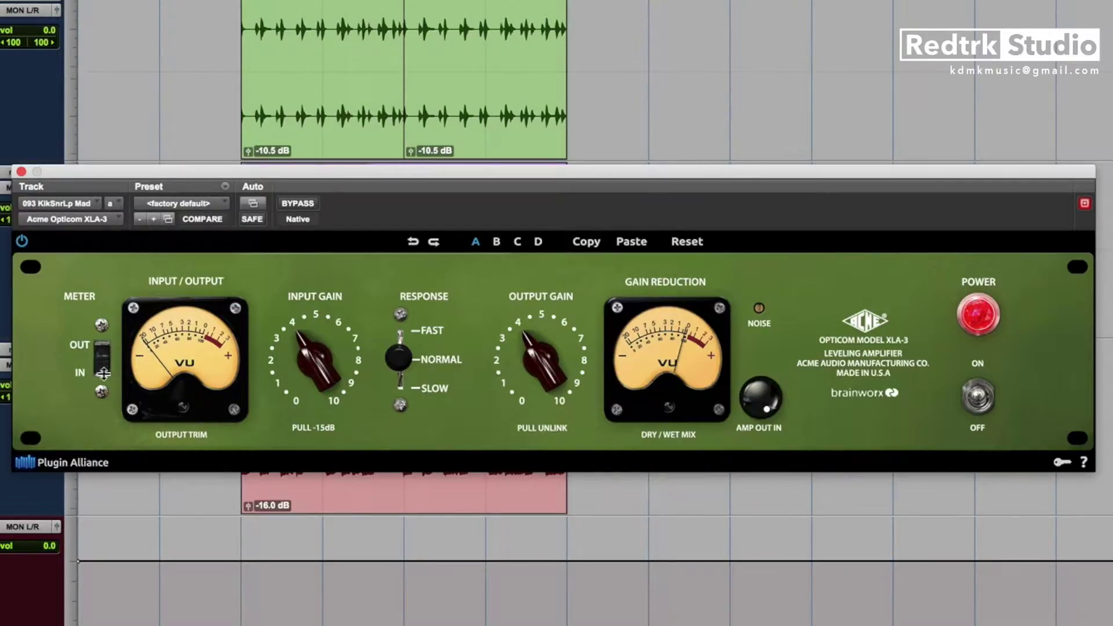
{"action": "left_click", "coordinate": [98, 345]}
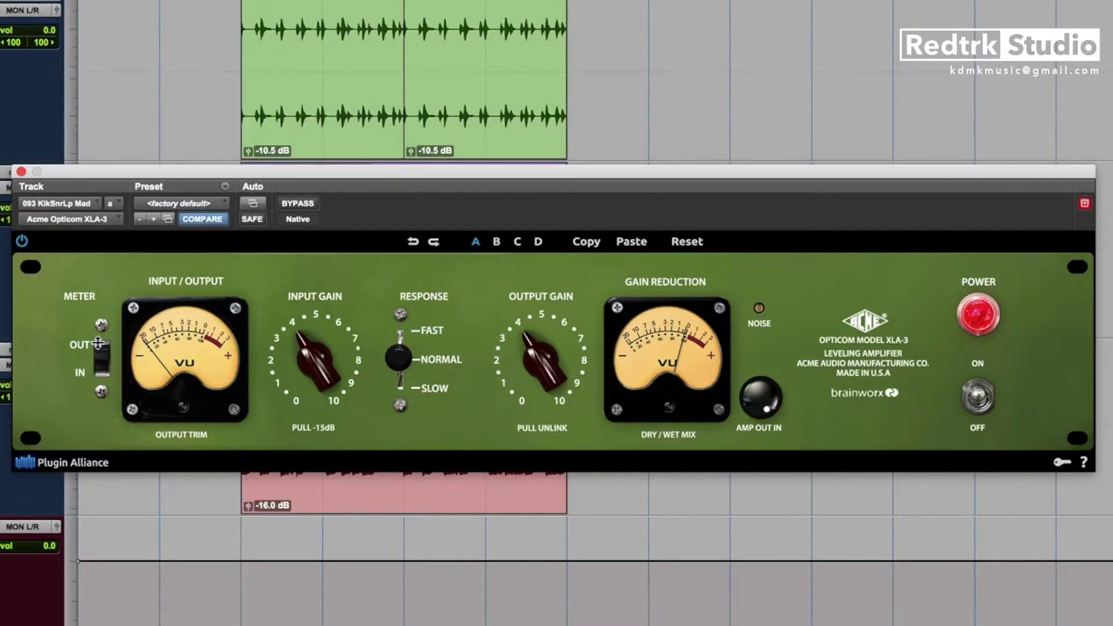
{"action": "left_click", "coordinate": [99, 343]}
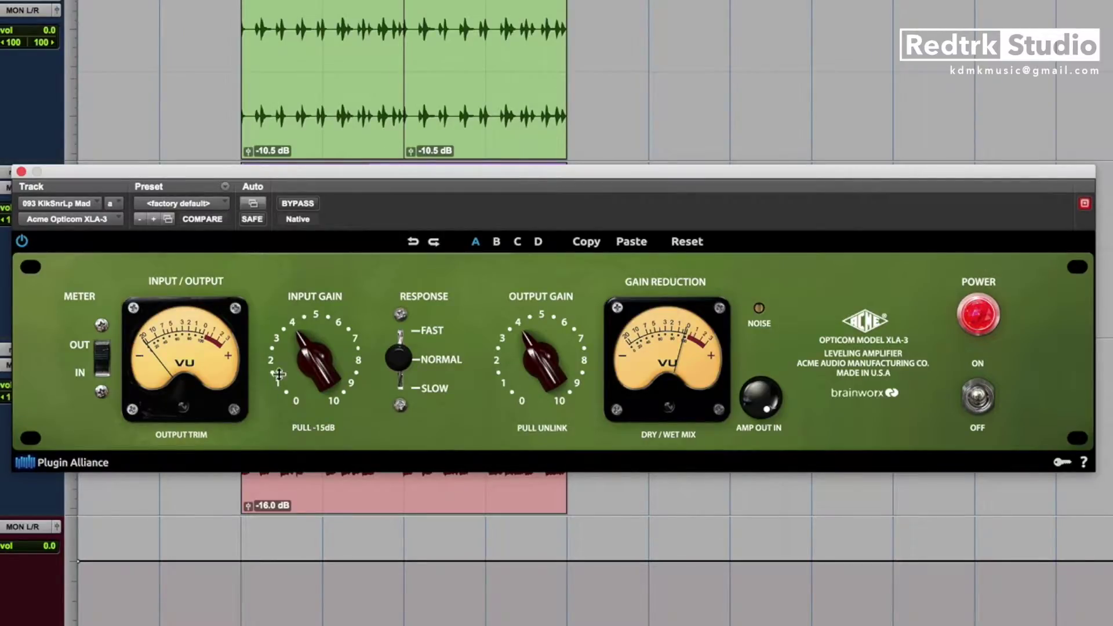
Audition the first drum clip and set the XLA-3's input gain to about 6 and output gain to about 3
{"action": "left_click_drag", "start_coordinate": [316, 359], "coordinate": [343, 355]}
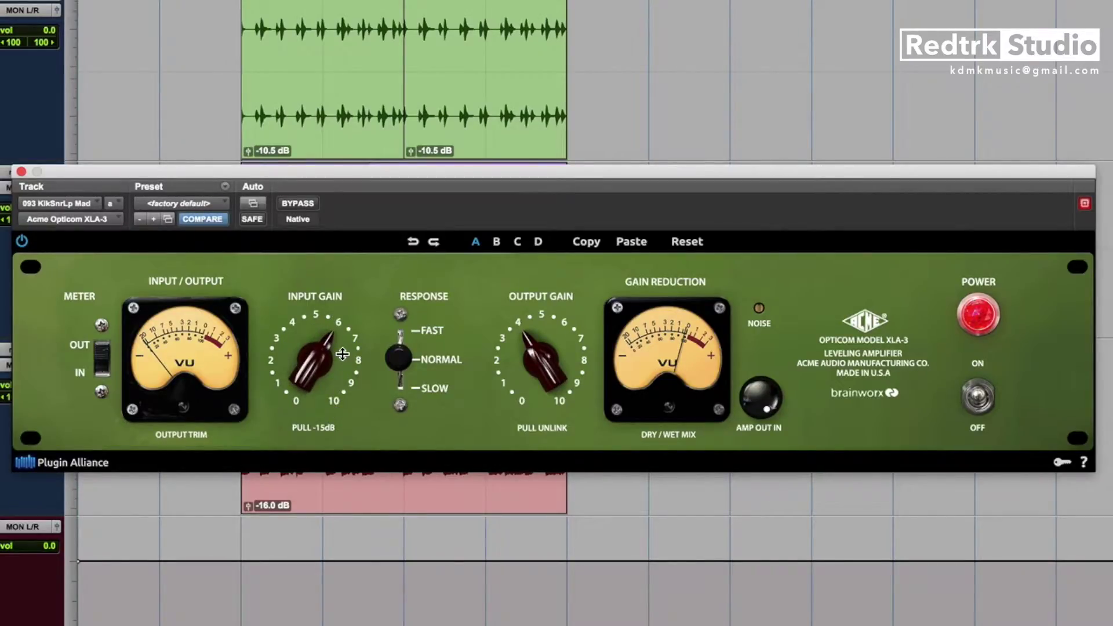
{"action": "left_click_drag", "start_coordinate": [546, 367], "coordinate": [551, 358]}
{"action": "double_click", "coordinate": [305, 48]}
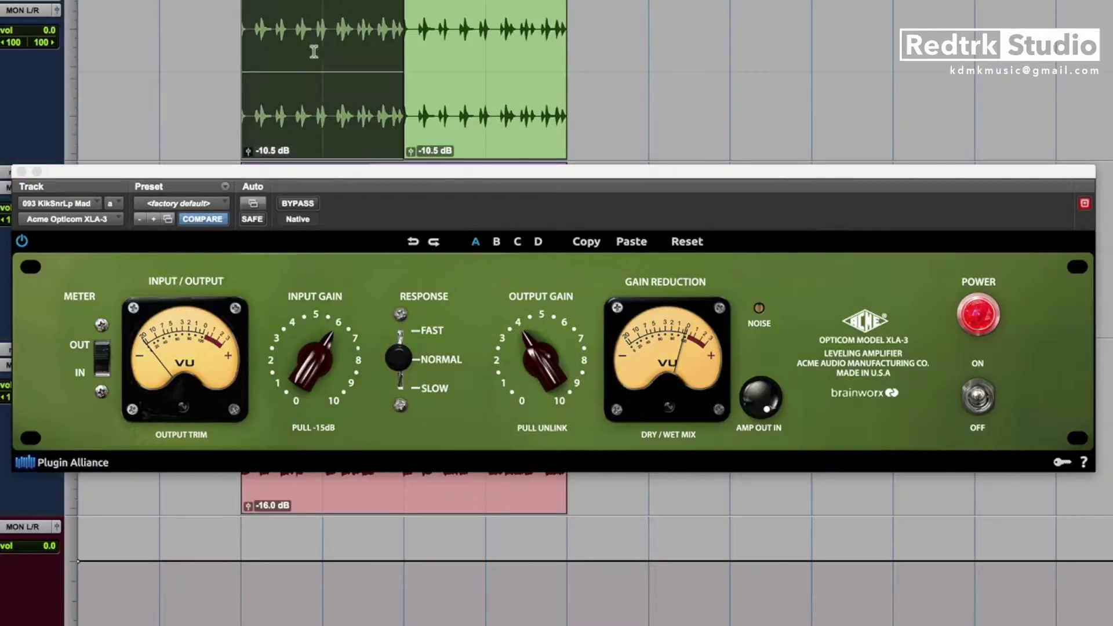
{"action": "left_click", "coordinate": [307, 361], "text": "alt"}
{"action": "key", "text": "space"}
{"action": "left_click_drag", "start_coordinate": [317, 365], "coordinate": [329, 335]}
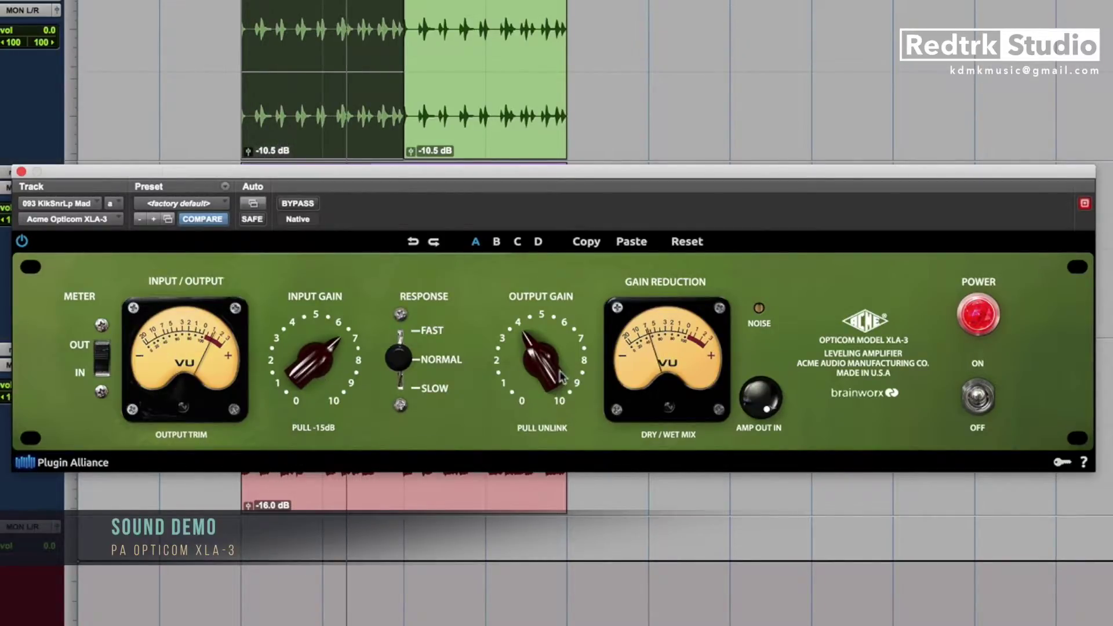
{"action": "left_click_drag", "start_coordinate": [547, 360], "coordinate": [548, 375]}
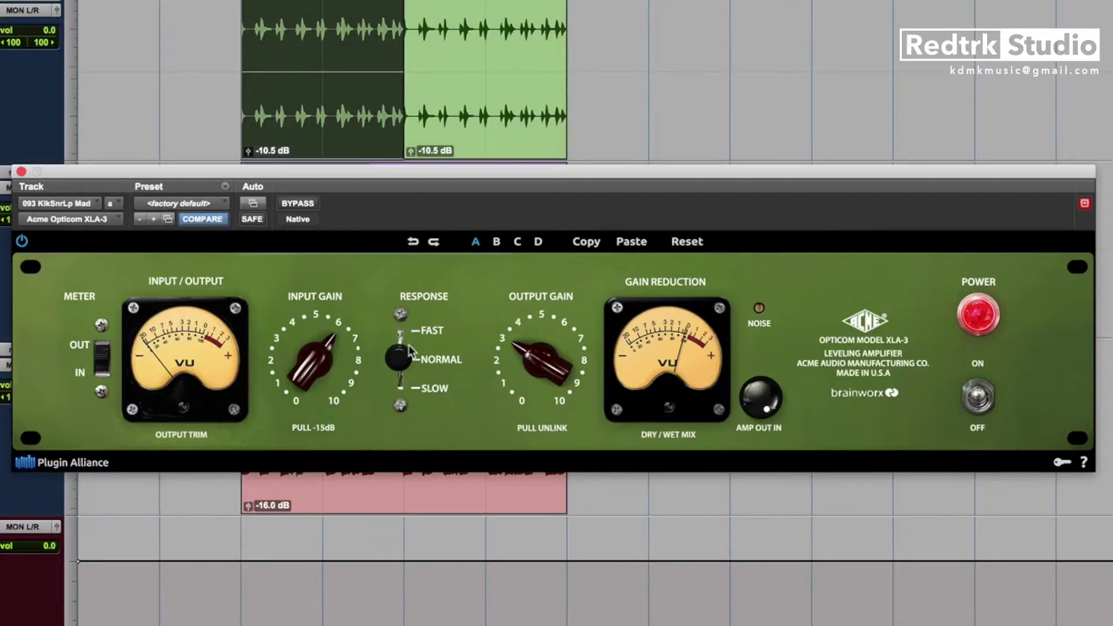
Set the response to Slow and view the preset list, keeping the factory default preset
{"action": "left_click_drag", "start_coordinate": [409, 350], "coordinate": [409, 412]}
{"action": "left_click", "coordinate": [188, 208]}
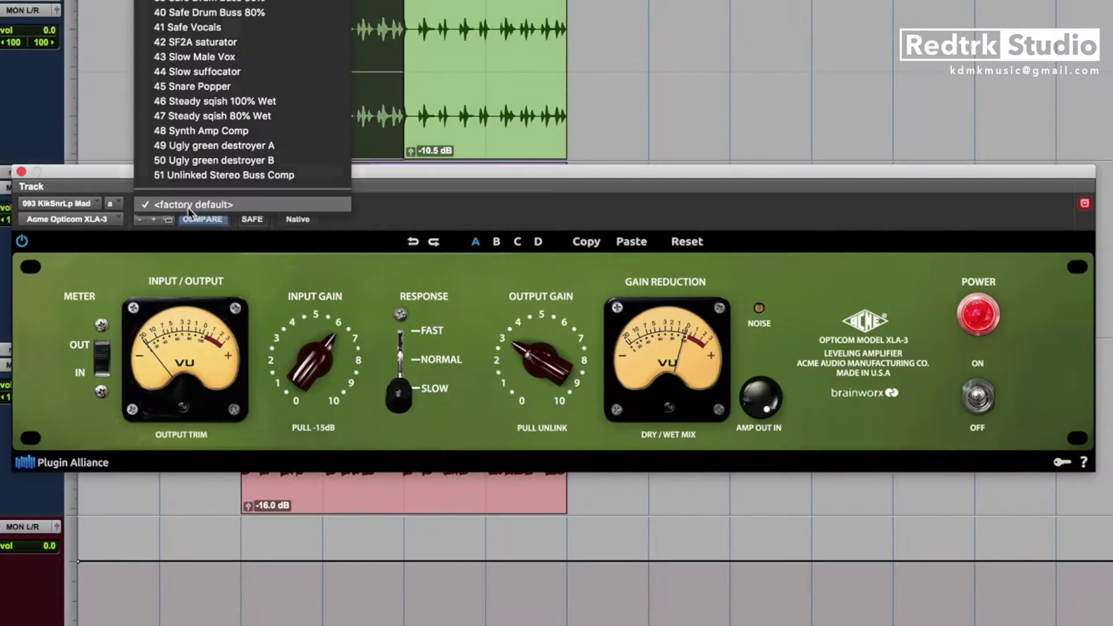
{"action": "left_click", "coordinate": [188, 206]}
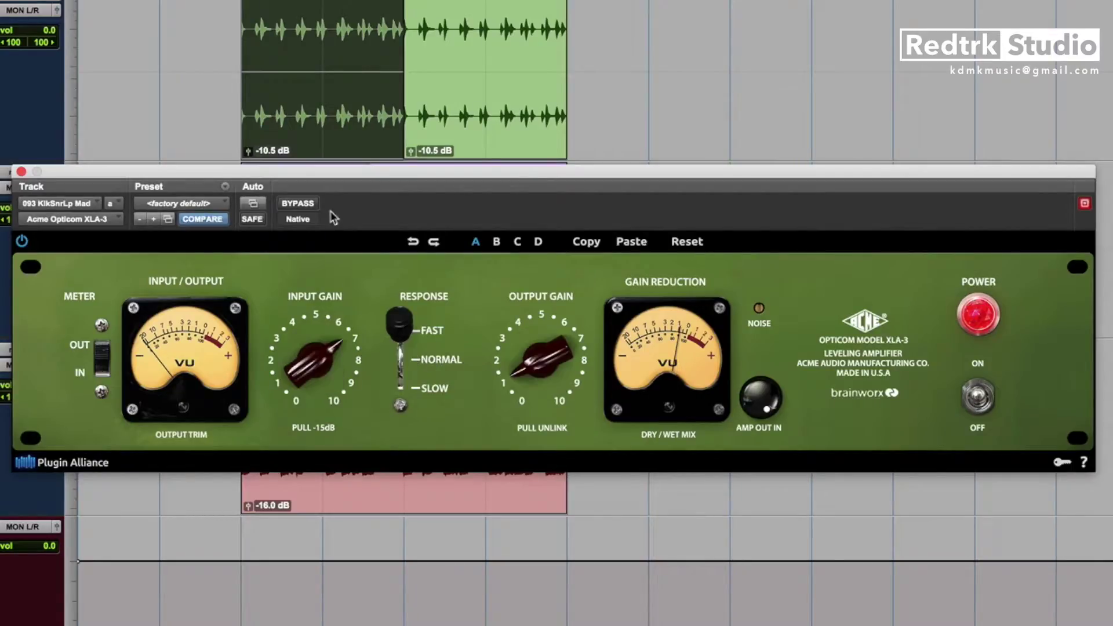
Bypass and re-enable the XLA-3 to compare the drum loop with and without compression
{"action": "left_click", "coordinate": [301, 204]}
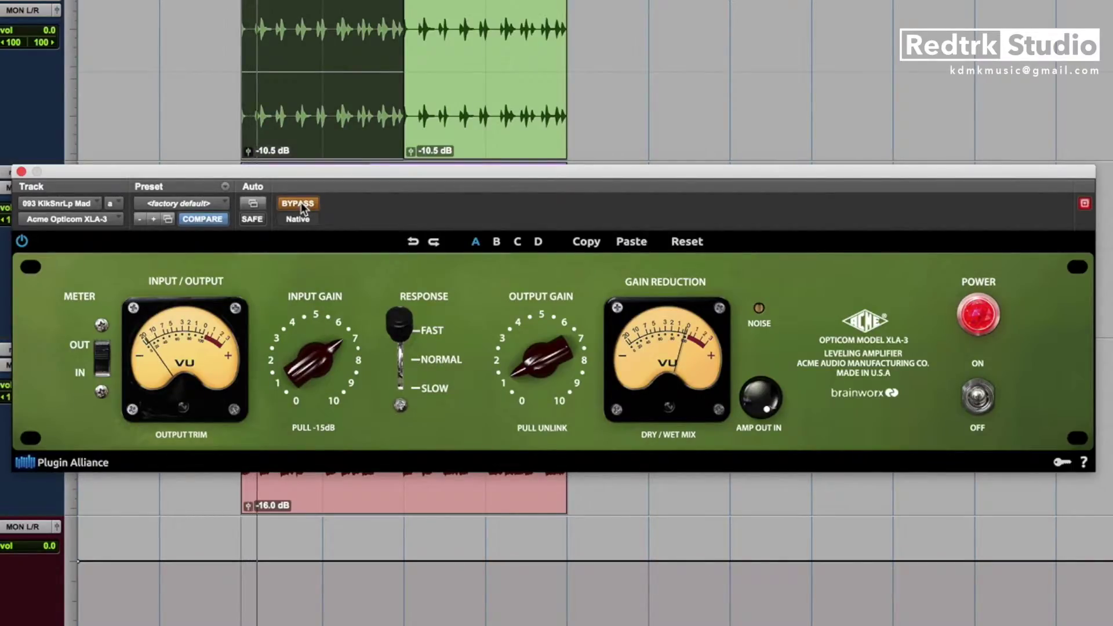
{"action": "left_click", "coordinate": [301, 203]}
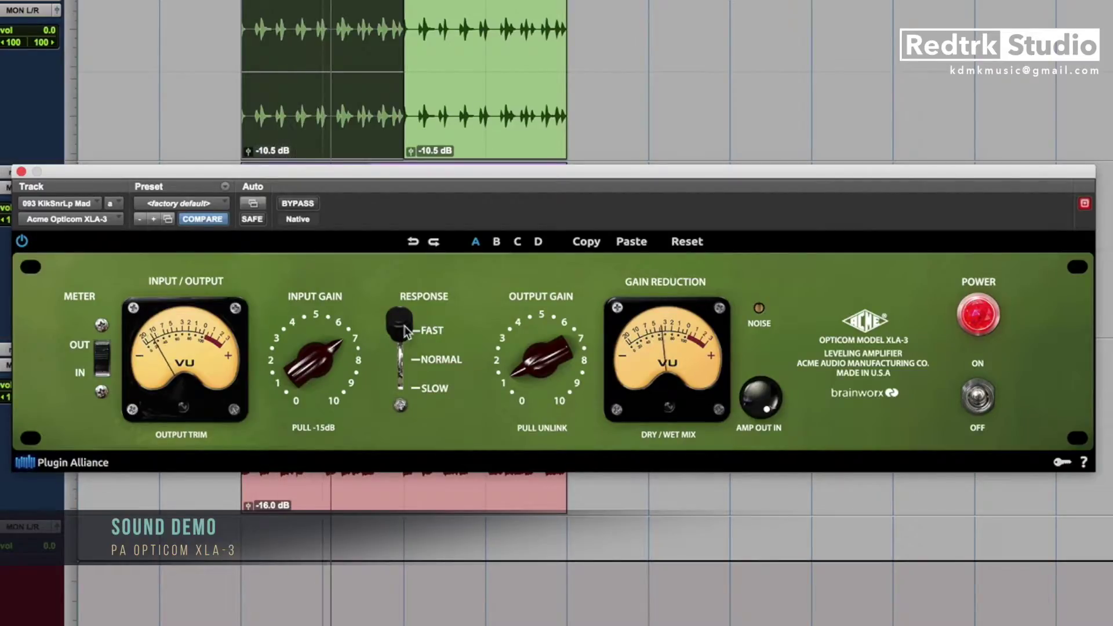
Compare the Fast, Normal and Slow response settings on the drum loop, finishing on Normal
{"action": "left_click_drag", "start_coordinate": [406, 331], "coordinate": [407, 355]}
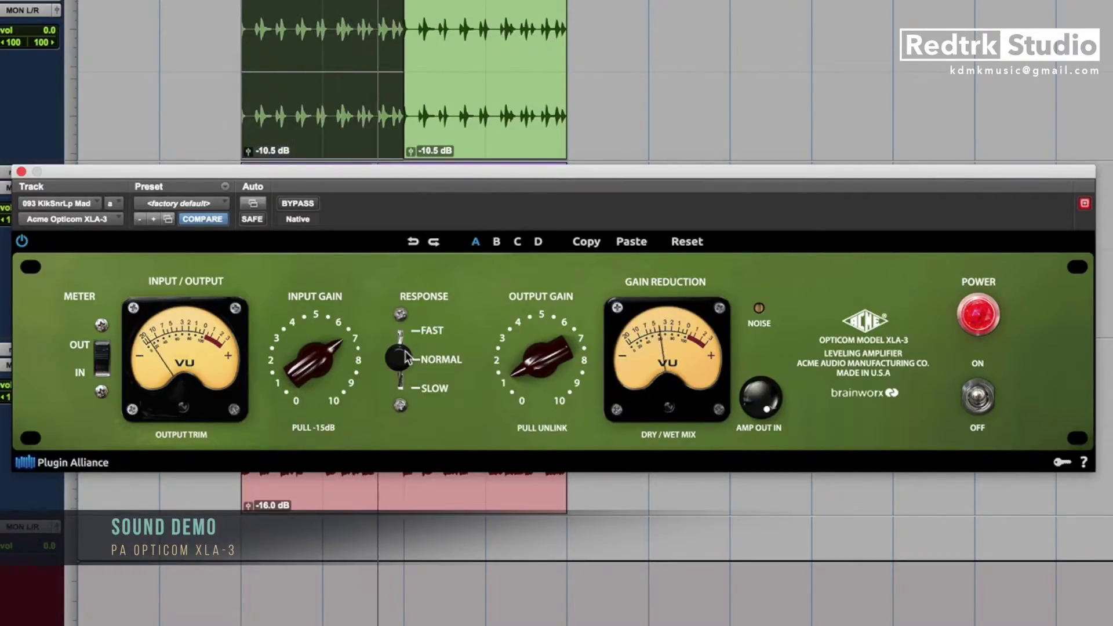
{"action": "left_click_drag", "start_coordinate": [408, 356], "coordinate": [405, 391]}
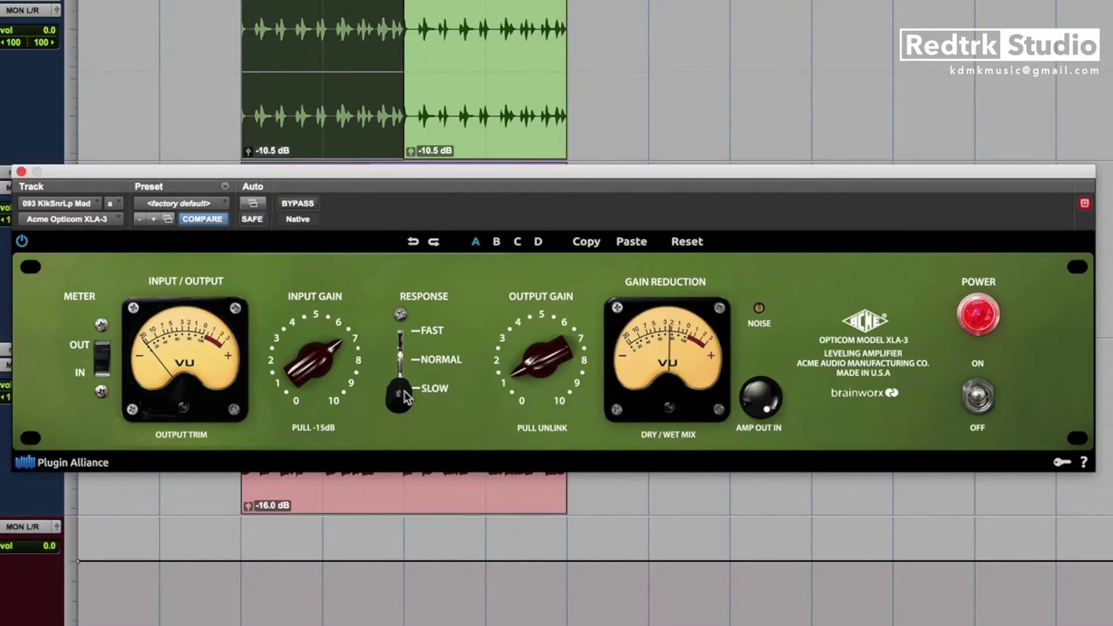
{"action": "left_click_drag", "start_coordinate": [398, 380], "coordinate": [422, 308]}
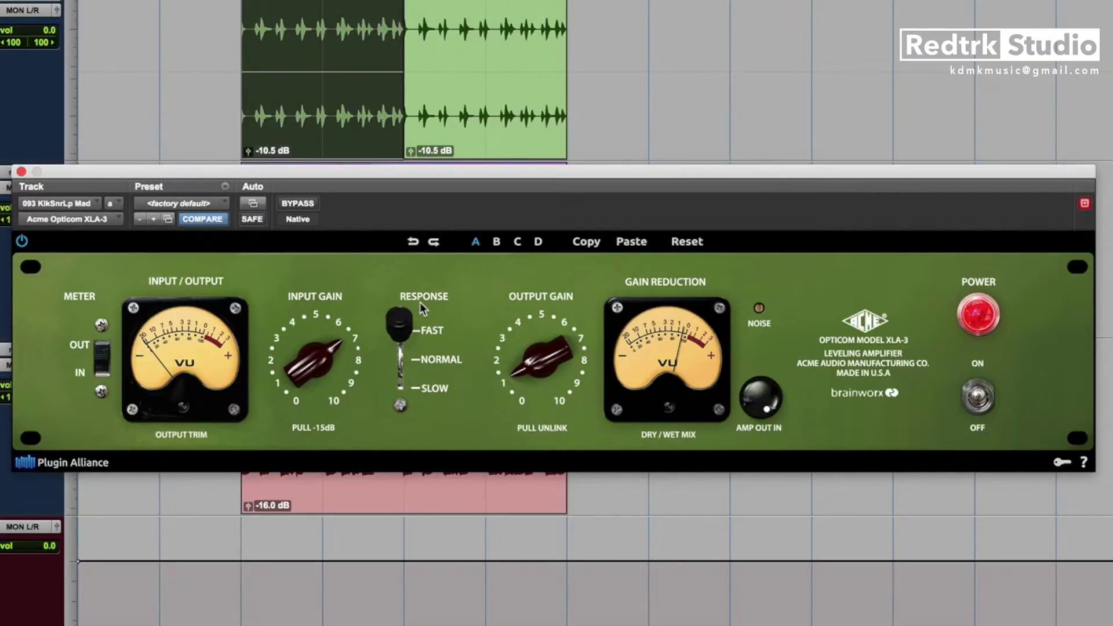
{"action": "left_click", "coordinate": [412, 359]}
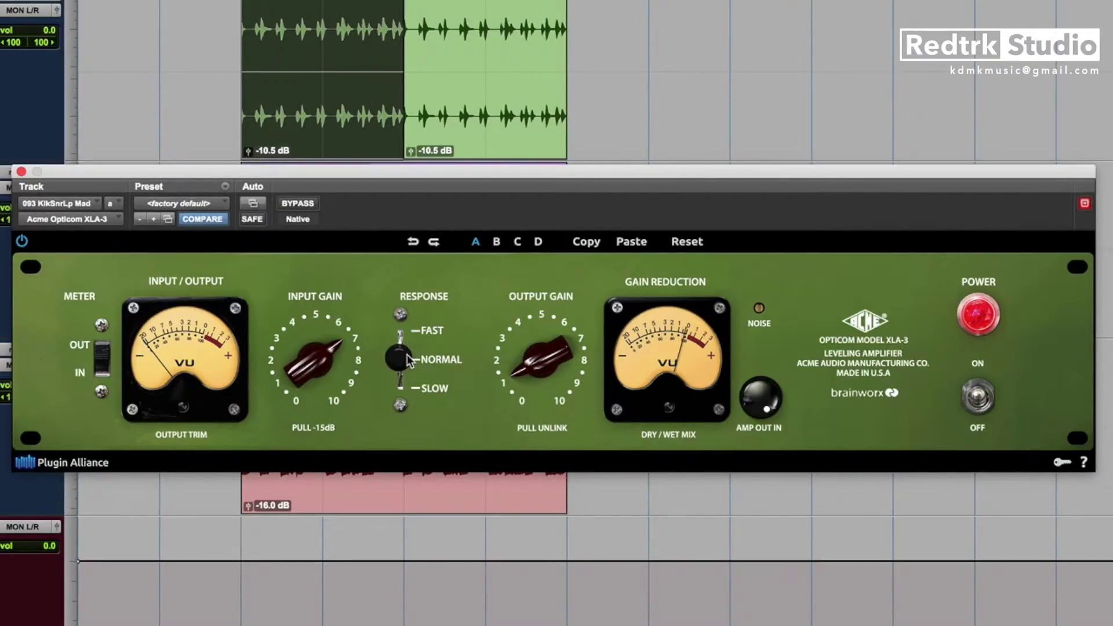
{"action": "left_click_drag", "start_coordinate": [409, 365], "coordinate": [413, 399]}
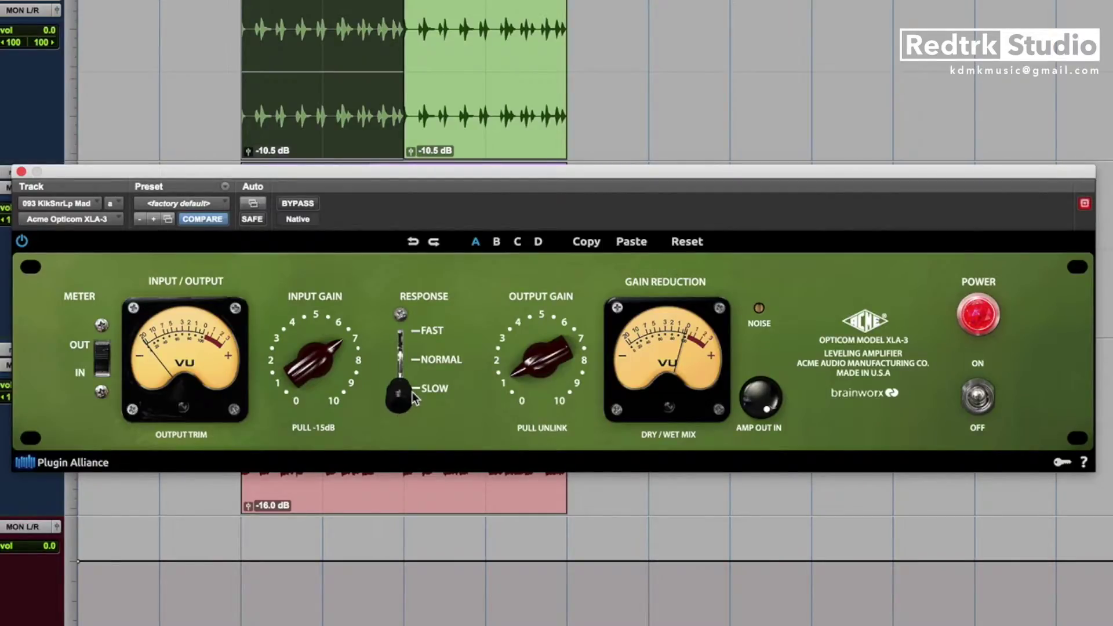
{"action": "left_click_drag", "start_coordinate": [414, 399], "coordinate": [410, 324]}
{"action": "left_click", "coordinate": [407, 399]}
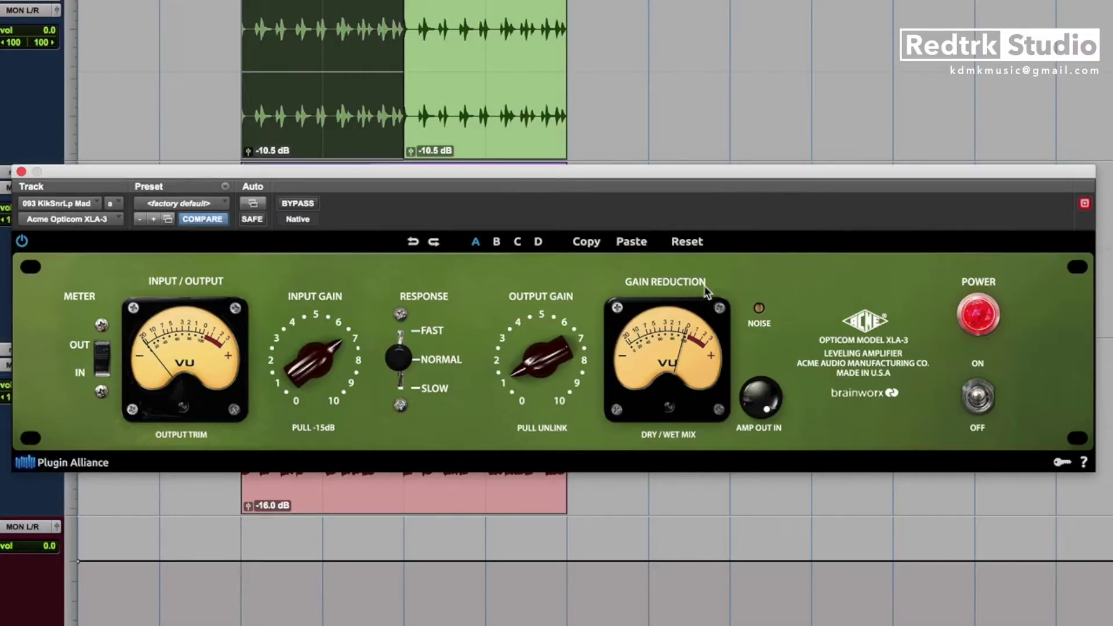
Try different dry/wet mix settings on the drum loop and raise the input gain to about 8
{"action": "left_click_drag", "start_coordinate": [671, 410], "coordinate": [679, 381]}
{"action": "key", "text": "space"}
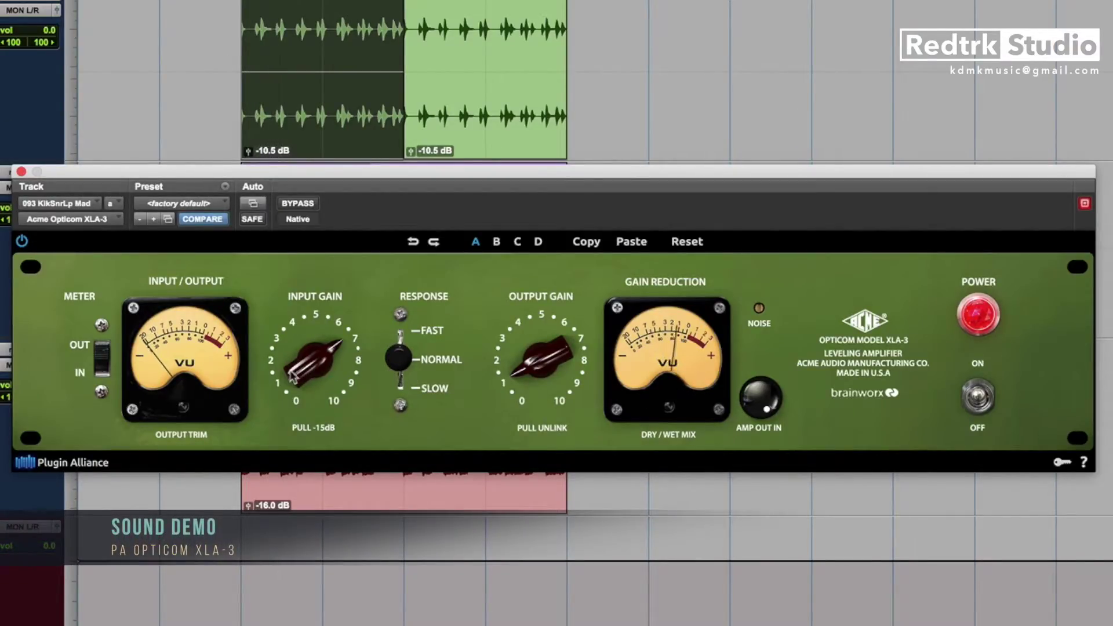
{"action": "left_click_drag", "start_coordinate": [317, 366], "coordinate": [319, 355]}
{"action": "left_click_drag", "start_coordinate": [668, 410], "coordinate": [694, 568]}
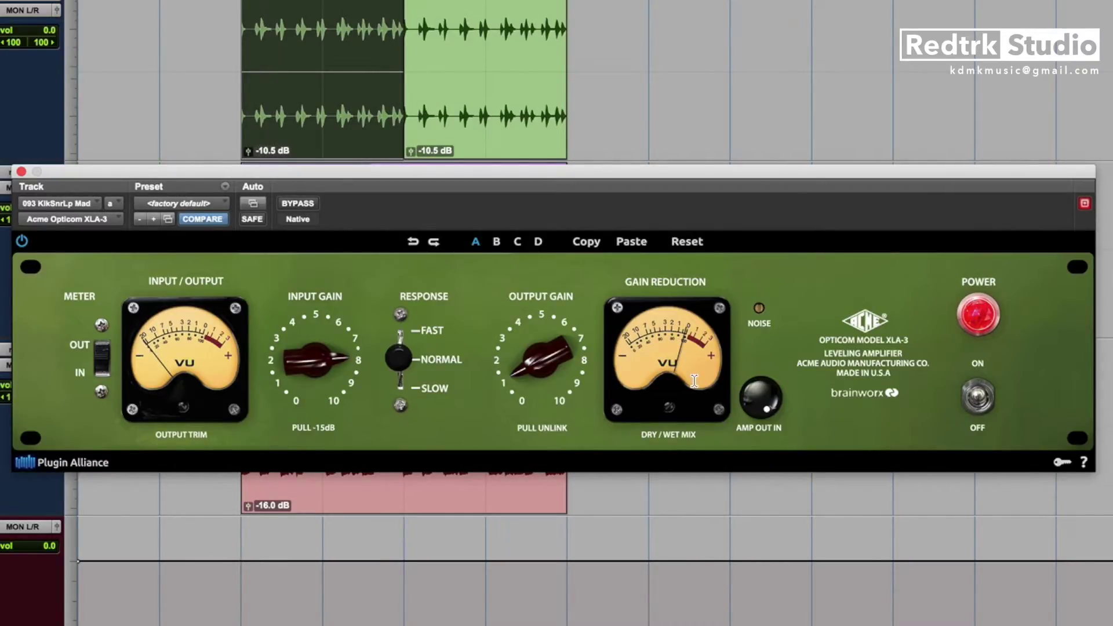
Try the Amp Out In switch and lower the input gain to about 6.5
{"action": "mouse_move", "coordinate": [759, 308]}
{"action": "left_click", "coordinate": [762, 411]}
{"action": "left_click_drag", "start_coordinate": [328, 361], "coordinate": [329, 376]}
{"action": "left_click_drag", "start_coordinate": [526, 360], "coordinate": [636, 337]}
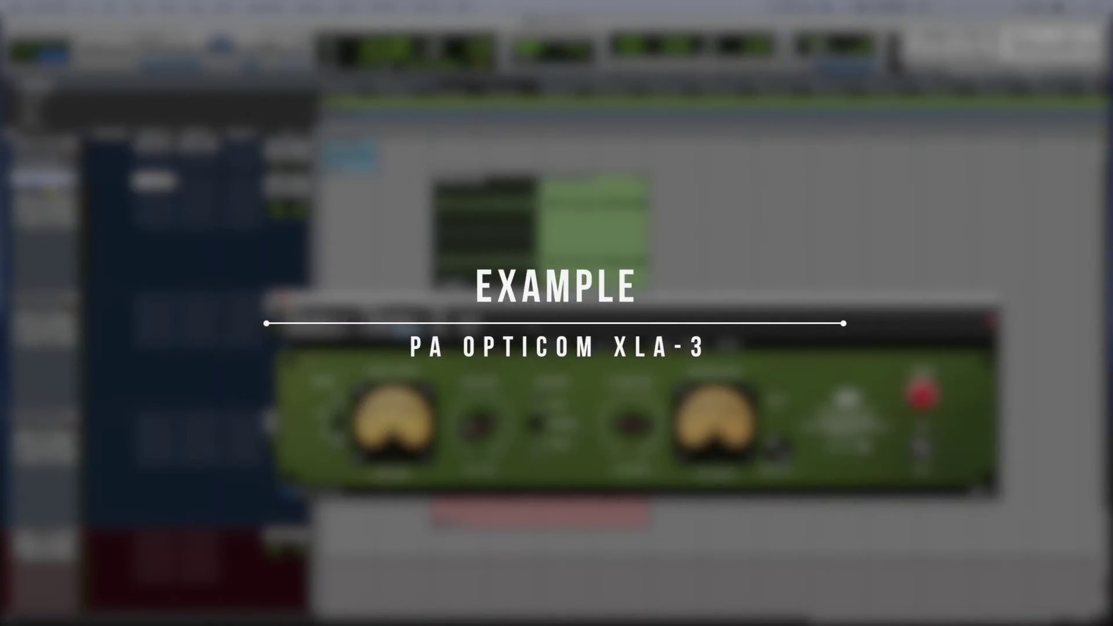
Play the drum loop and switch the XLA-3's bypass on and off repeatedly to compare the sound
{"action": "key", "text": "space"}
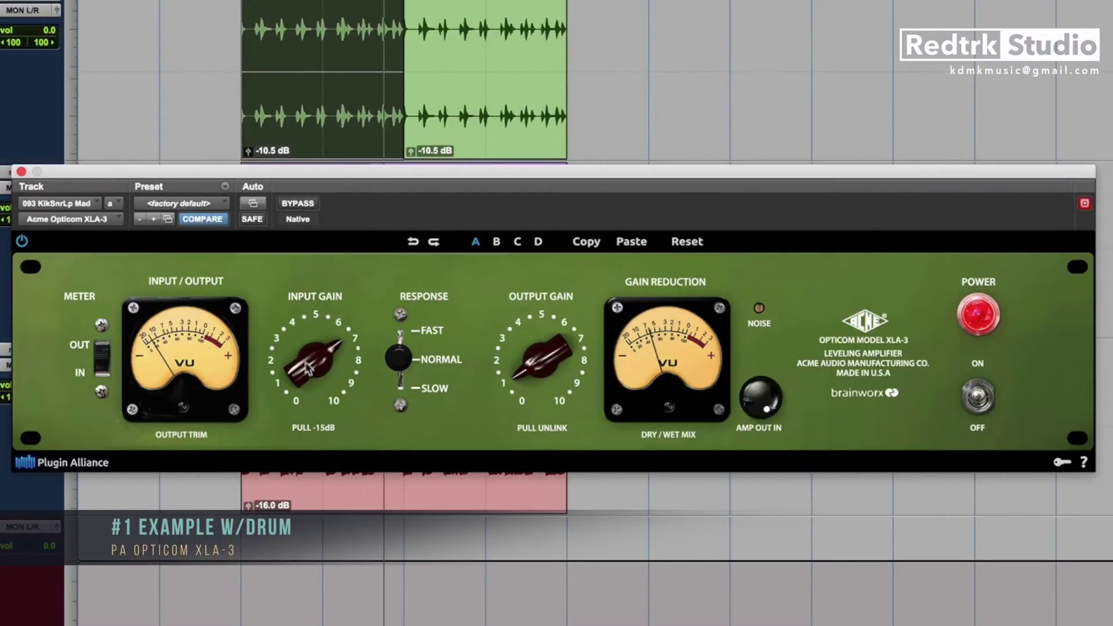
{"action": "left_click", "coordinate": [298, 203]}
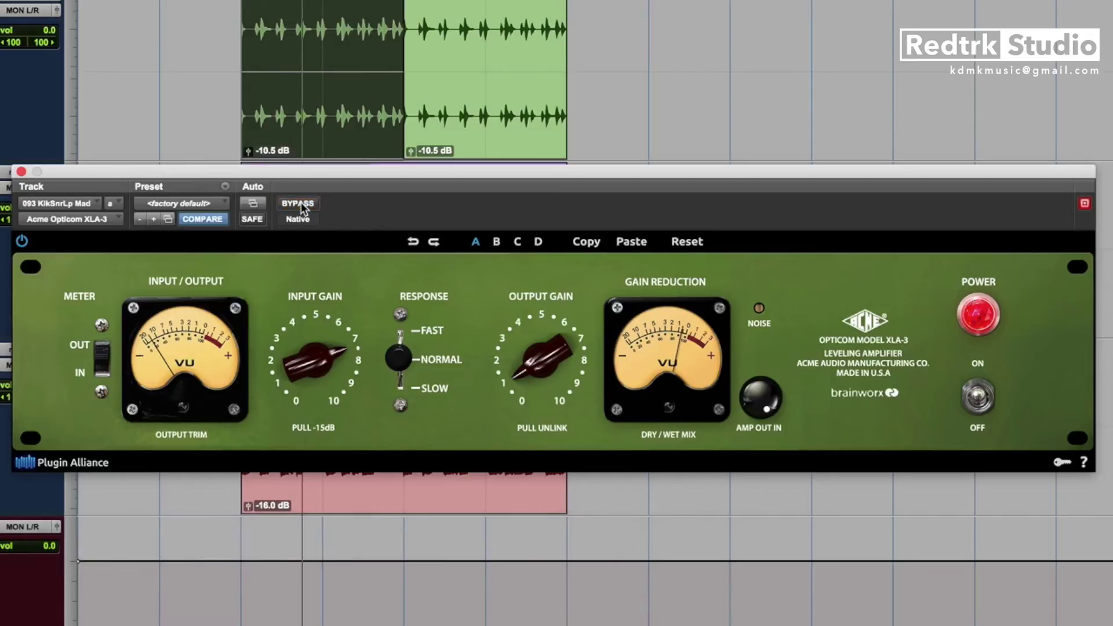
{"action": "left_click", "coordinate": [301, 203]}
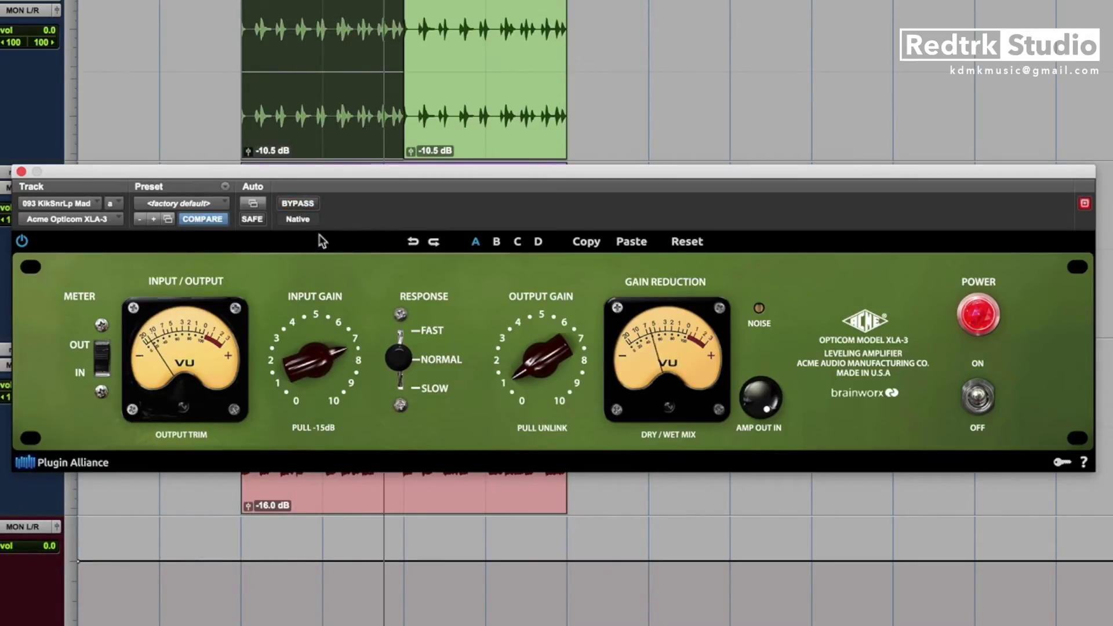
{"action": "left_click", "coordinate": [303, 202]}
{"action": "left_click", "coordinate": [303, 201]}
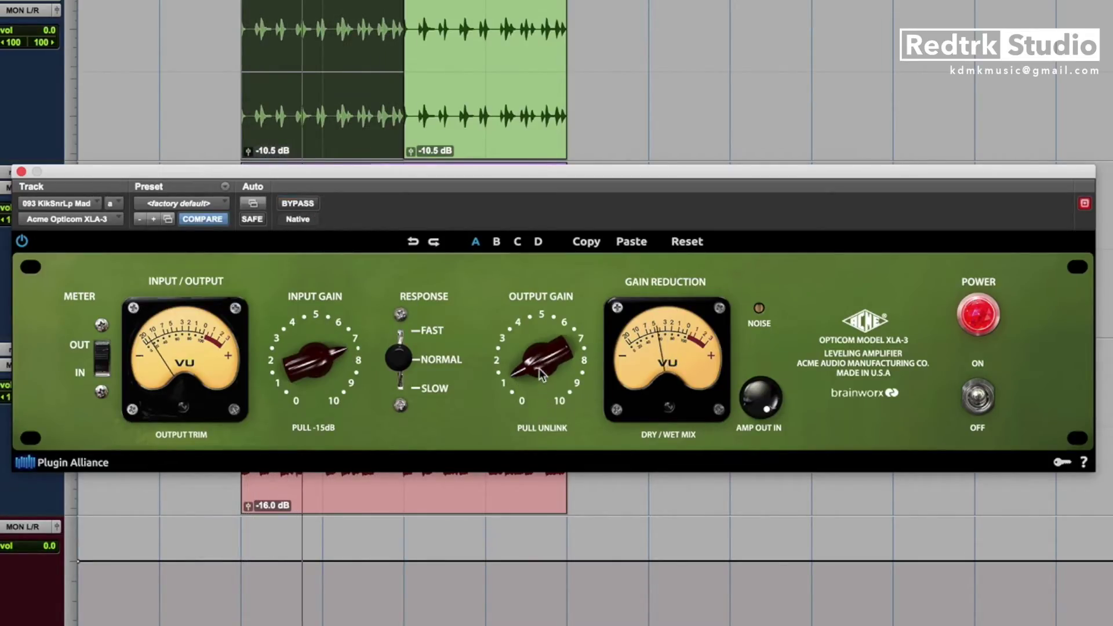
Compare the Fast and Normal response settings on the drum track, finishing on Fast
{"action": "left_click", "coordinate": [404, 331]}
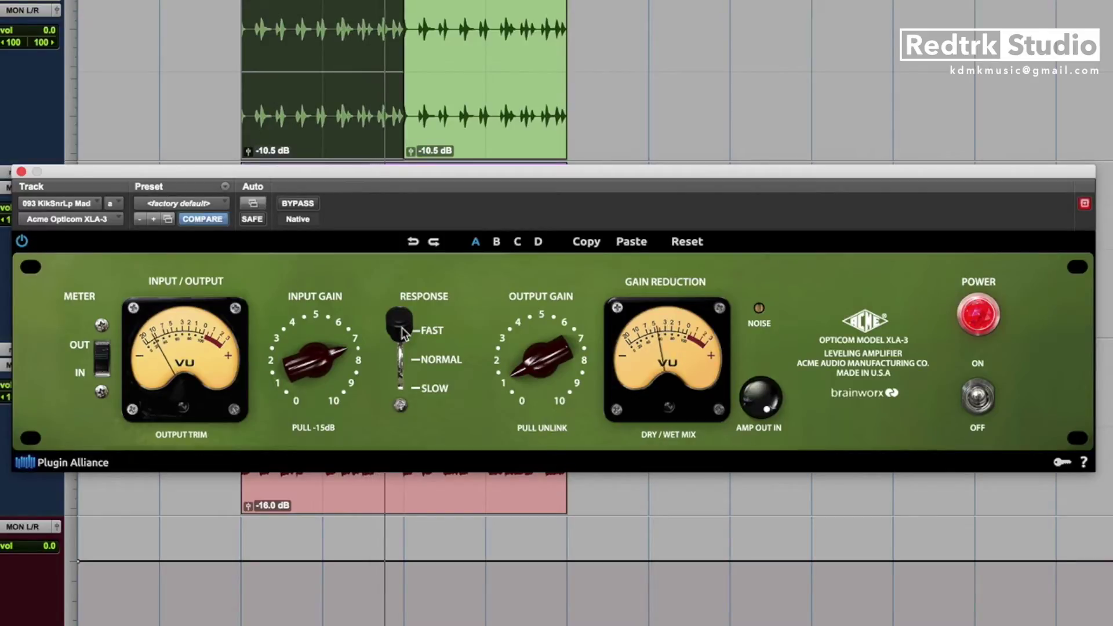
{"action": "left_click_drag", "start_coordinate": [404, 331], "coordinate": [401, 363]}
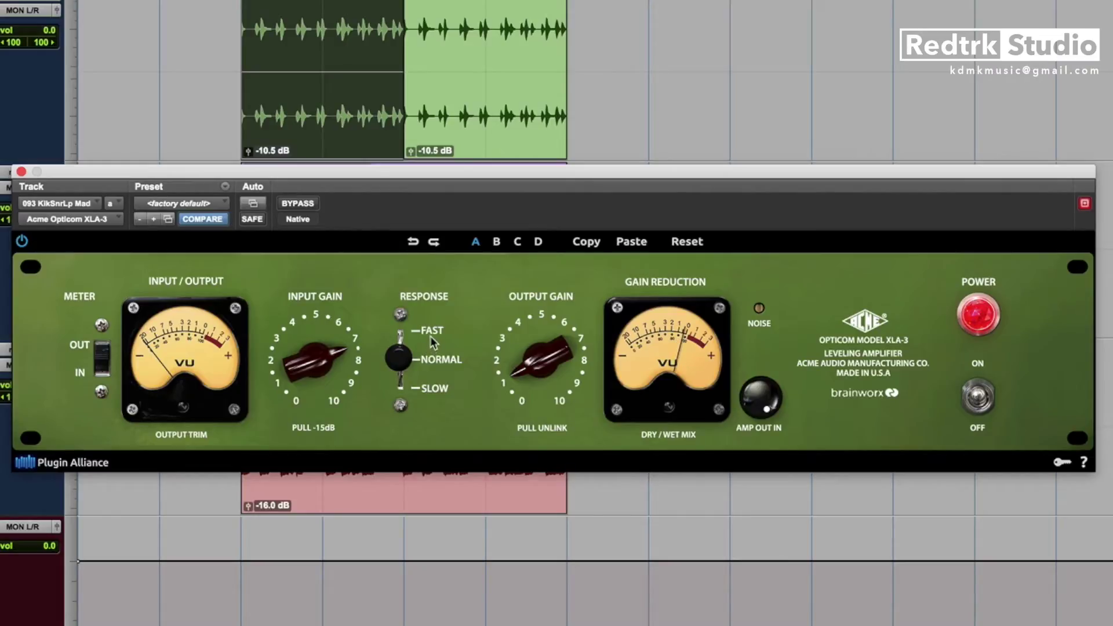
{"action": "left_click_drag", "start_coordinate": [408, 349], "coordinate": [428, 251]}
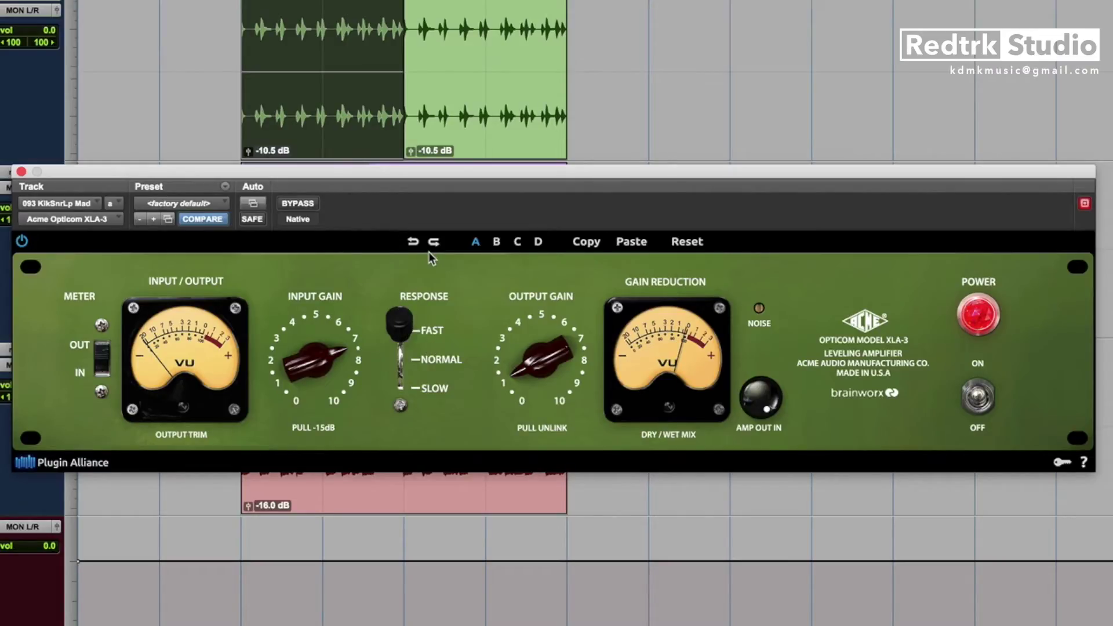
Play the drum loop, slightly lower the output gain and compare the result with the XLA-3 bypassed
{"action": "key", "text": "space"}
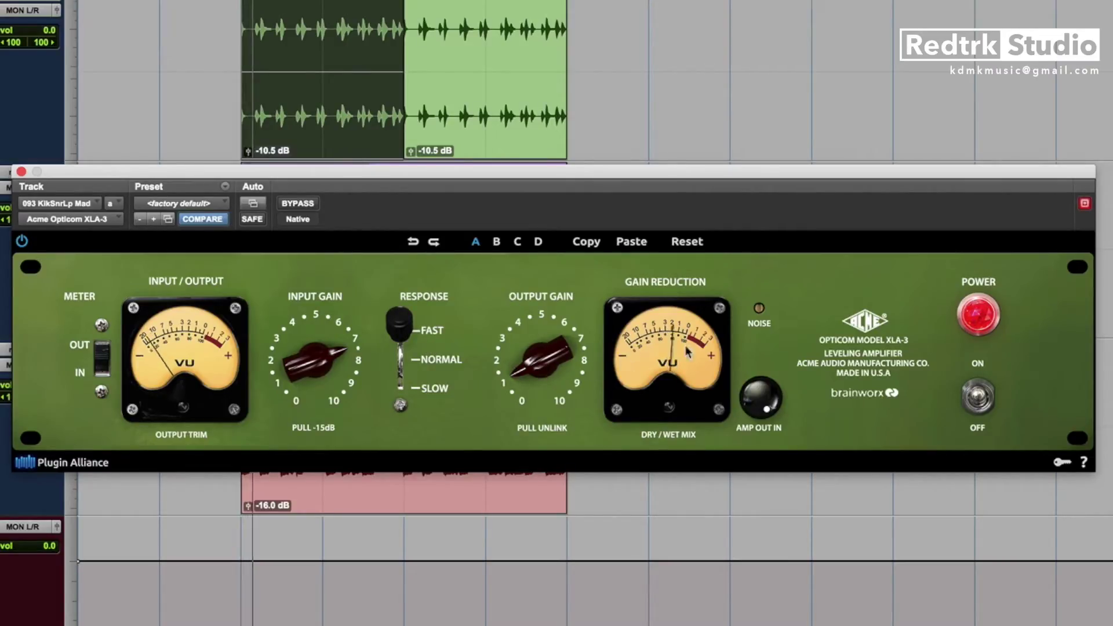
{"action": "left_click_drag", "start_coordinate": [558, 367], "coordinate": [556, 371]}
{"action": "left_click", "coordinate": [297, 203]}
{"action": "left_click", "coordinate": [297, 203]}
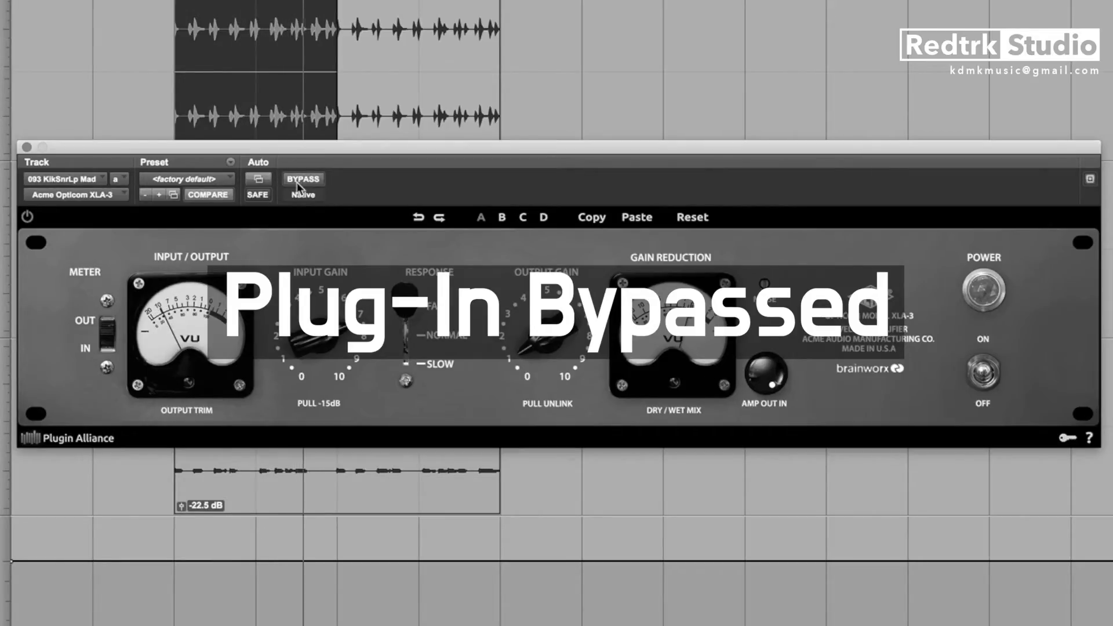
{"action": "left_click", "coordinate": [298, 185]}
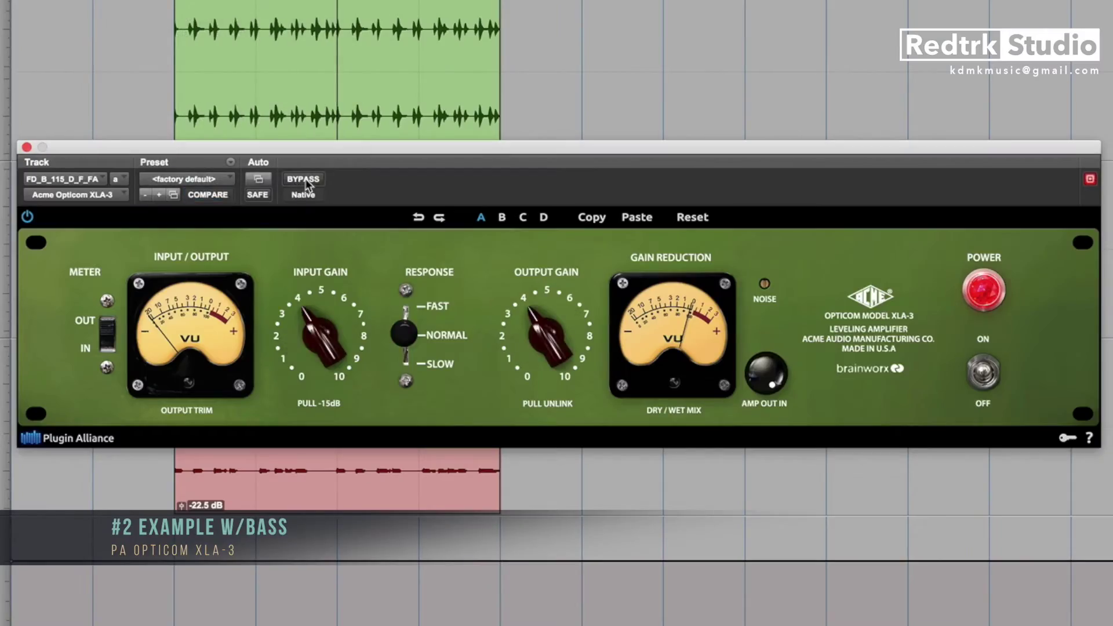
Bypass and re-enable the XLA-3 on the bass track to compare the sound during playback
{"action": "left_click", "coordinate": [304, 179]}
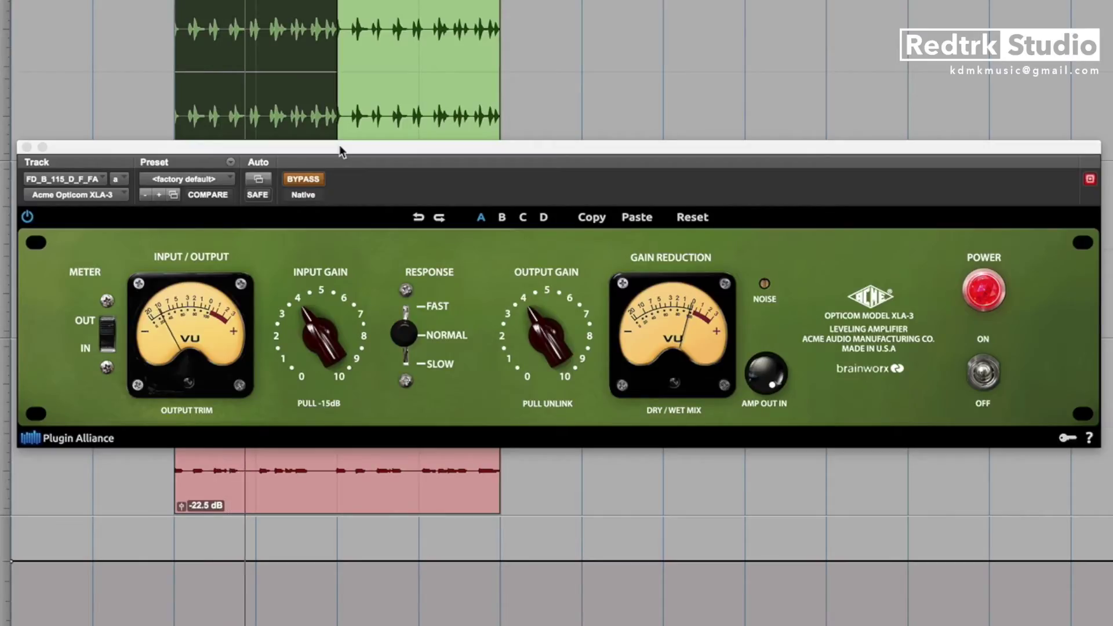
{"action": "left_click", "coordinate": [306, 181]}
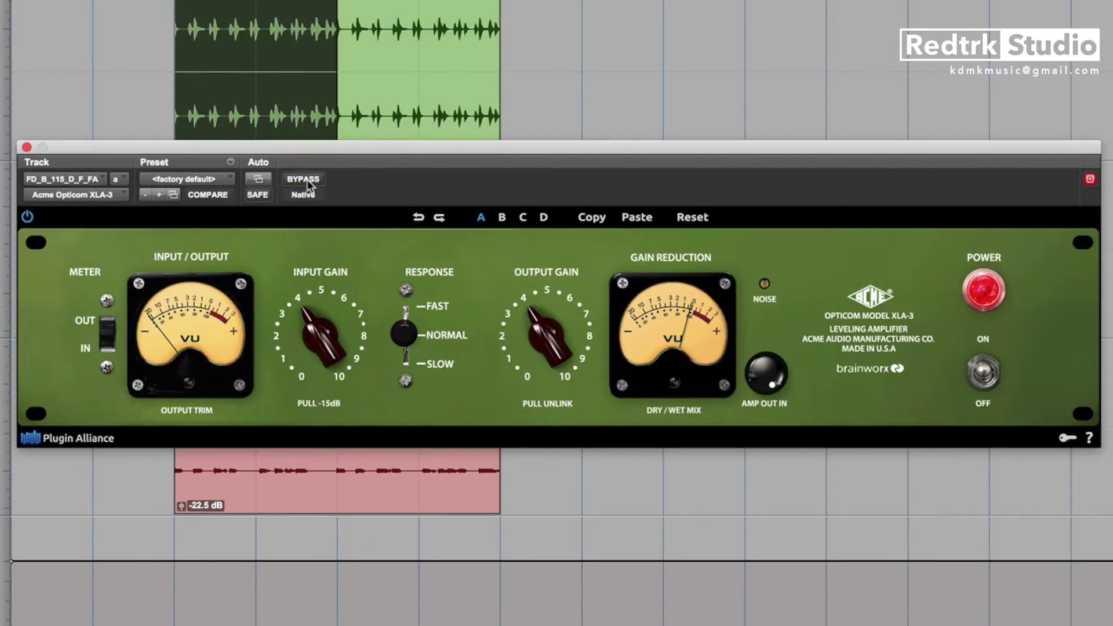
On the bass track's XLA-3, set input gain to about 6, response to Slow and output gain to about 2
{"action": "left_click_drag", "start_coordinate": [564, 350], "coordinate": [564, 377]}
{"action": "left_click_drag", "start_coordinate": [335, 328], "coordinate": [335, 315]}
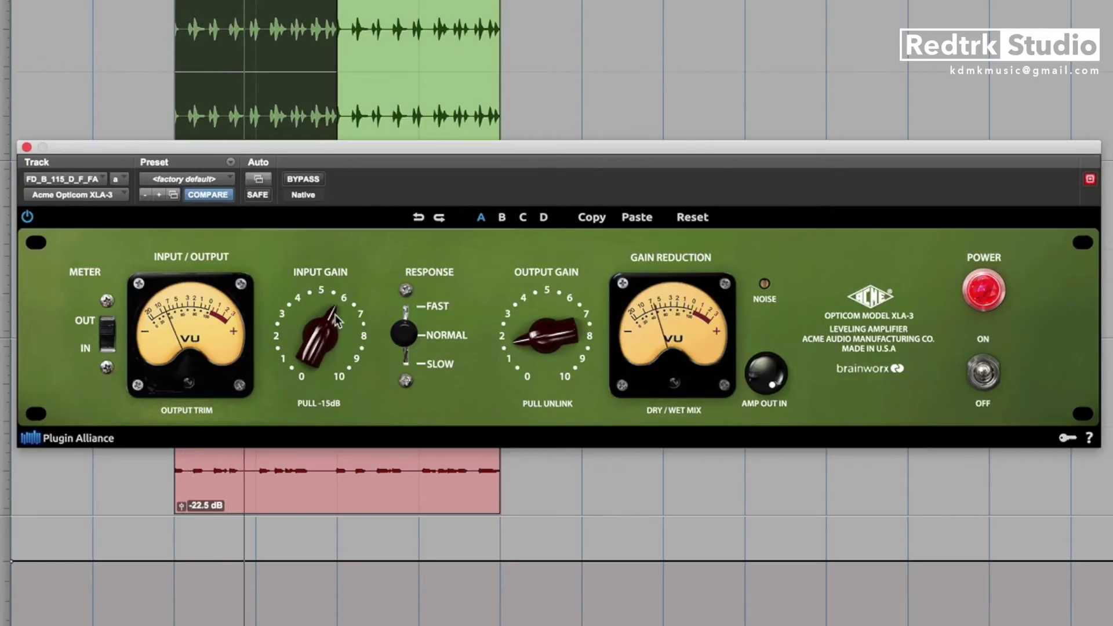
{"action": "left_click", "coordinate": [432, 364]}
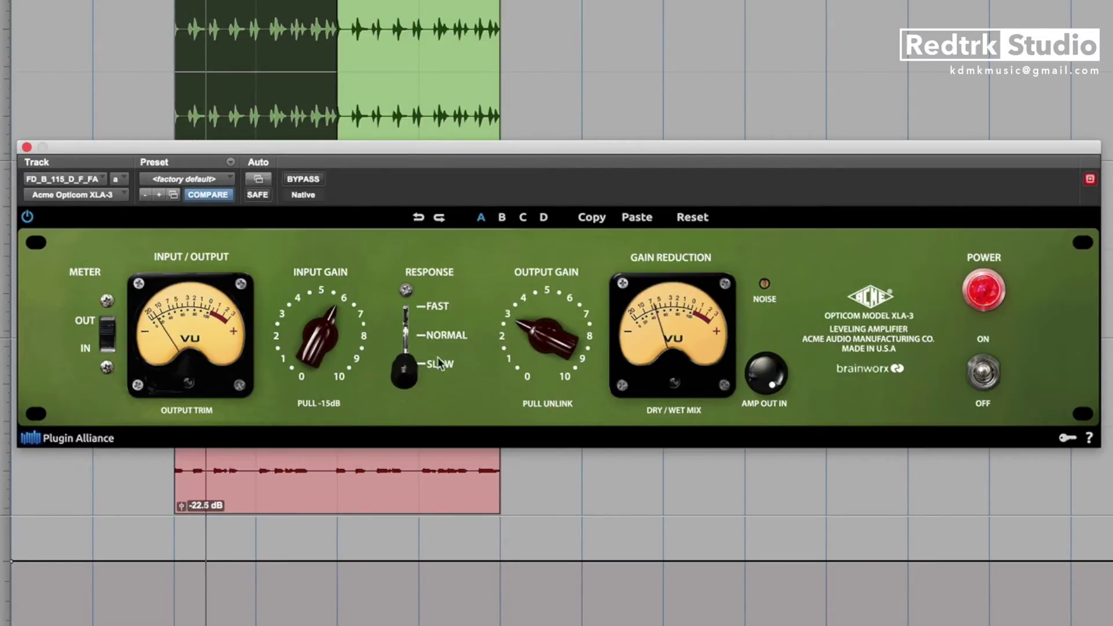
{"action": "left_click_drag", "start_coordinate": [560, 332], "coordinate": [559, 346]}
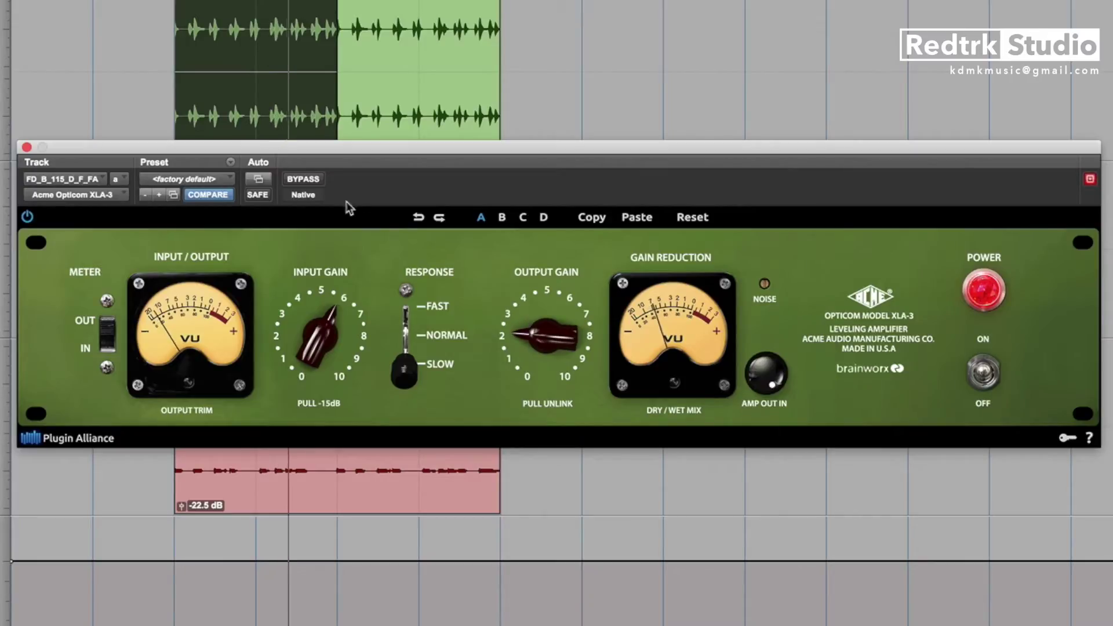
Check the bass track against bypass, slightly lower the XLA-3's input gain to just under 6 and fine-tune the output gain to about 2
{"action": "left_click", "coordinate": [313, 179]}
{"action": "left_click", "coordinate": [313, 179]}
{"action": "mouse_move", "coordinate": [530, 332]}
{"action": "left_mouse_down"}
{"action": "mouse_move", "coordinate": [527, 354]}
{"action": "mouse_move", "coordinate": [527, 344]}
{"action": "left_mouse_up"}
{"action": "left_click_drag", "start_coordinate": [319, 349], "coordinate": [323, 360]}
{"action": "left_click_drag", "start_coordinate": [527, 345], "coordinate": [527, 338]}
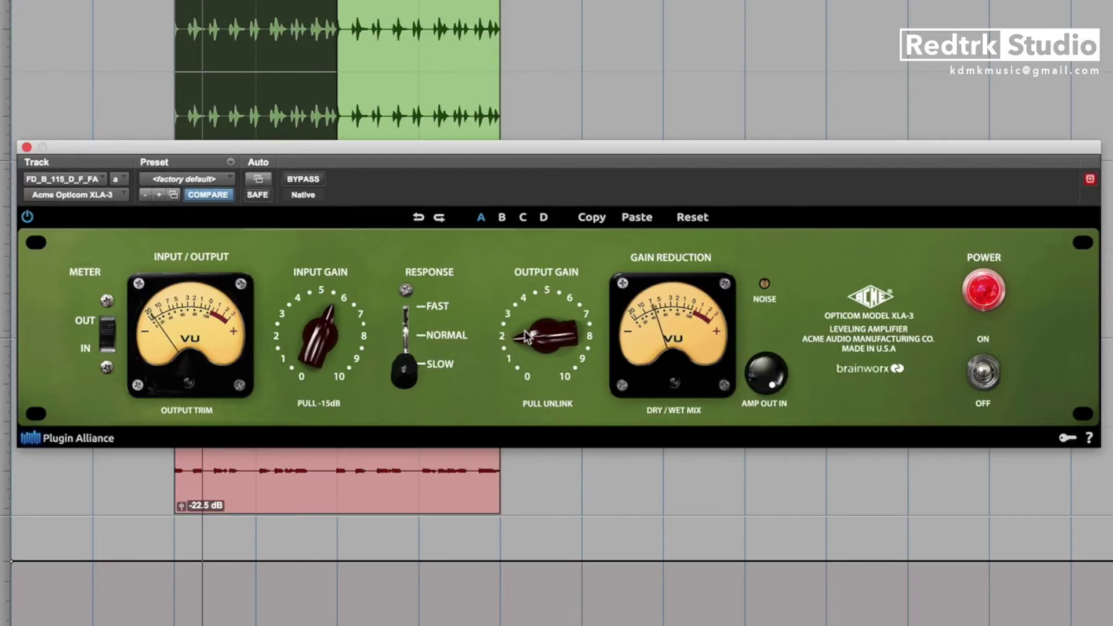
Repeatedly bypass and re-enable the bass track's XLA-3 during playback to compare the adjusted compression, then stop playback
{"action": "left_click", "coordinate": [315, 181]}
{"action": "left_click", "coordinate": [315, 181]}
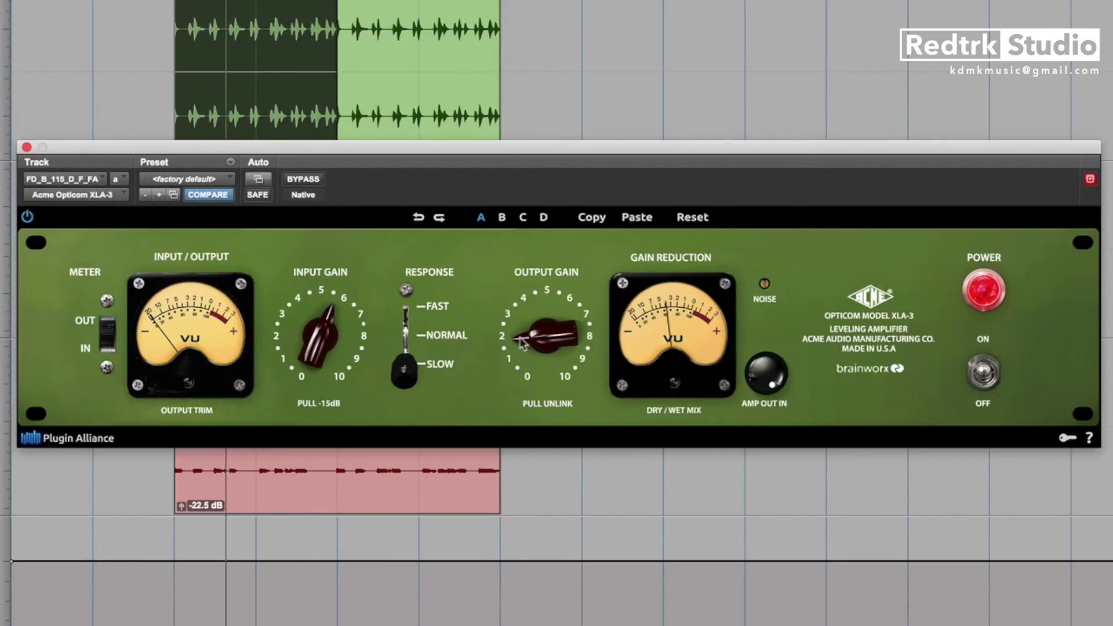
{"action": "left_click", "coordinate": [317, 181]}
{"action": "left_click", "coordinate": [318, 181]}
{"action": "left_click", "coordinate": [308, 179]}
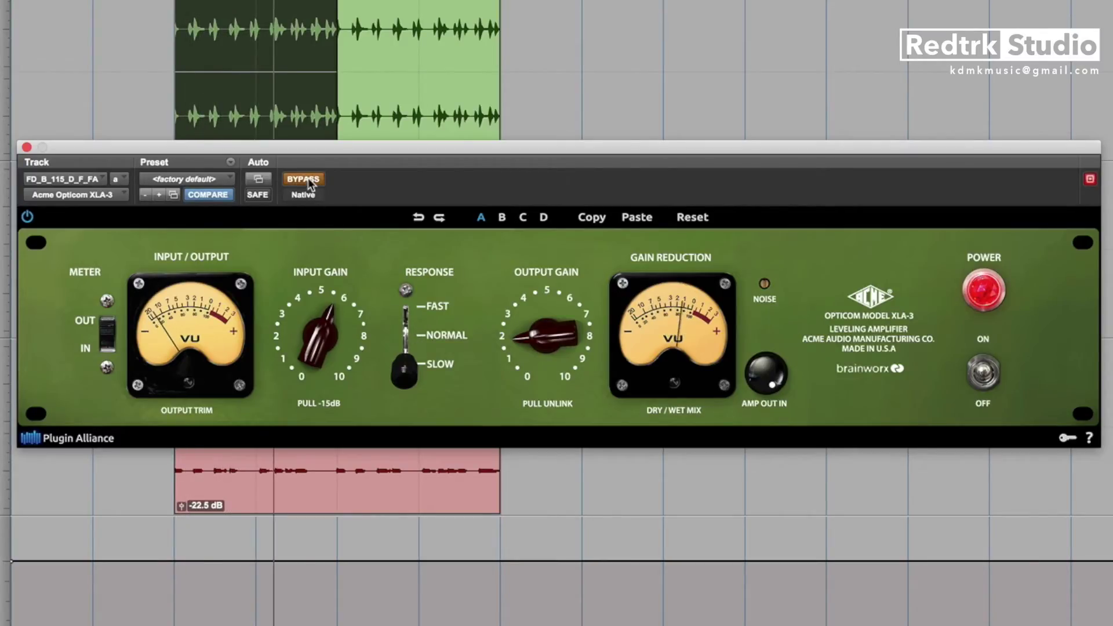
{"action": "left_click", "coordinate": [308, 180]}
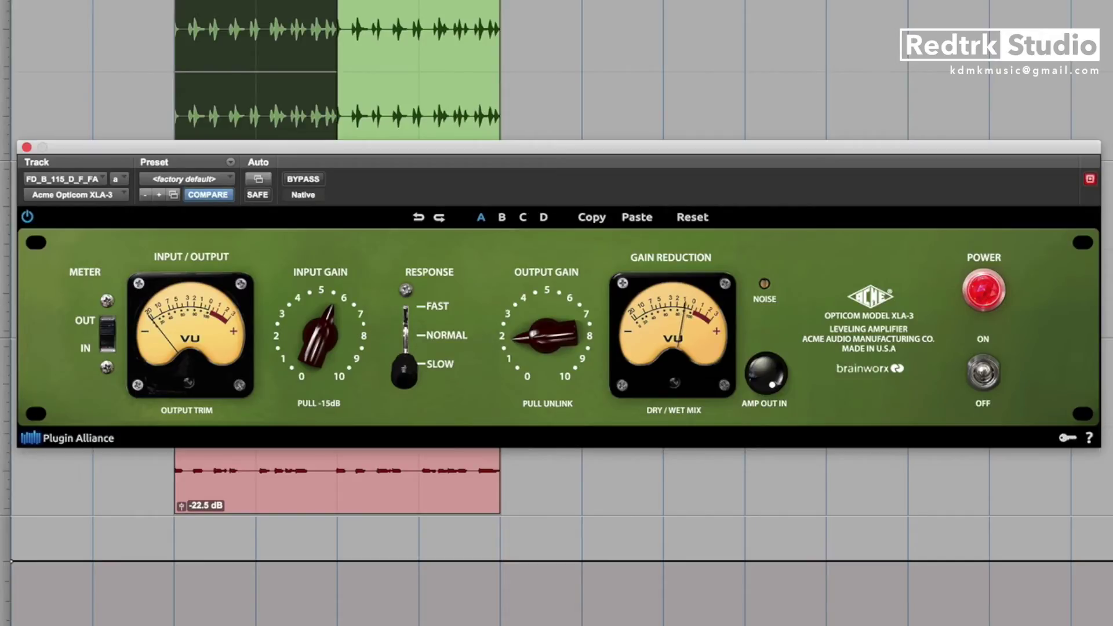
{"action": "left_click", "coordinate": [303, 179]}
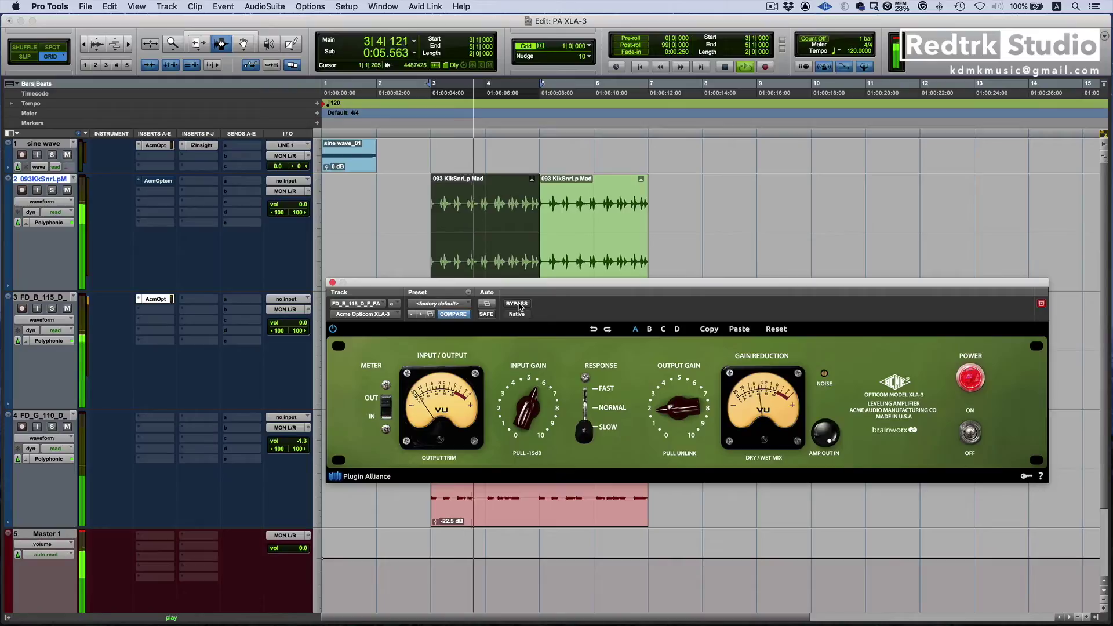
{"action": "key", "text": "space"}
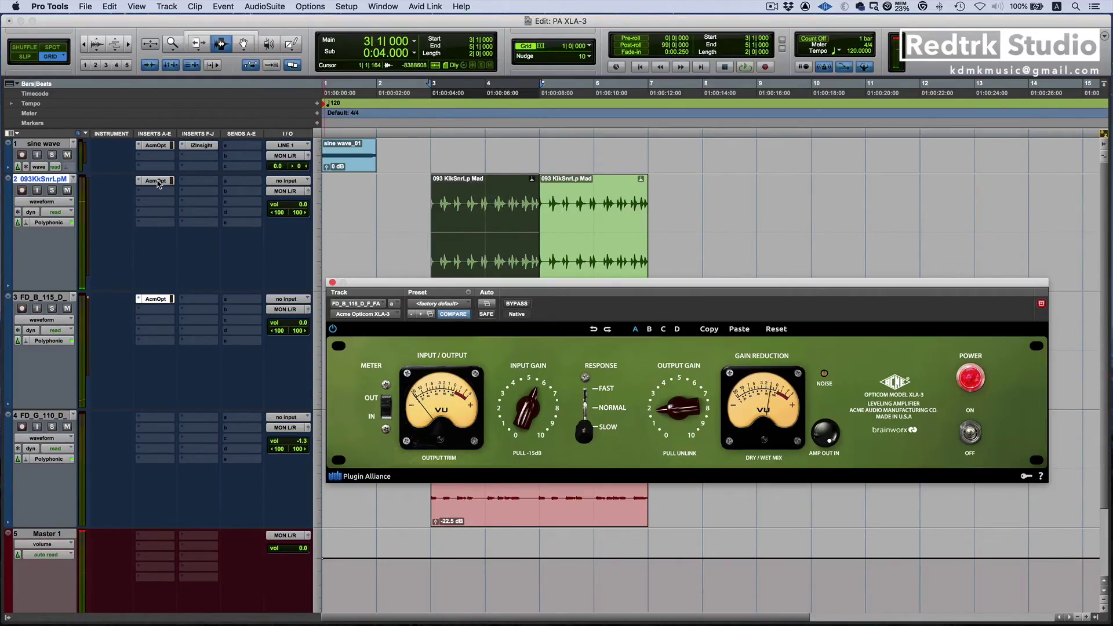
Play the mix with the XLA-3 bypassed on both drum and bass tracks, and again with both instances re-enabled
{"action": "left_click", "coordinate": [161, 301], "text": "super"}
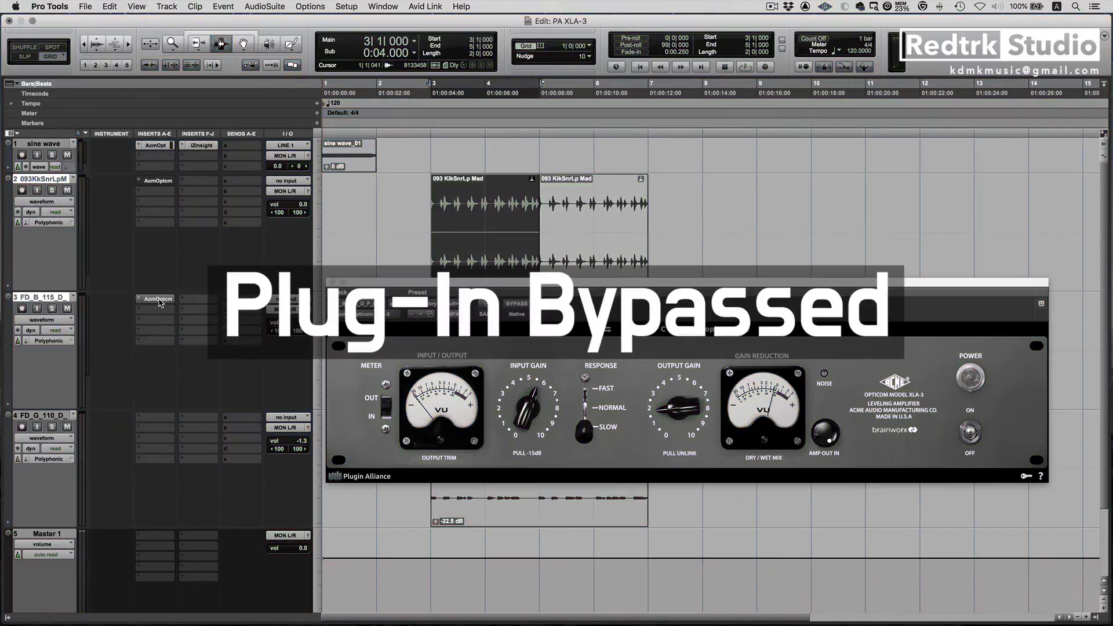
{"action": "key", "text": "space"}
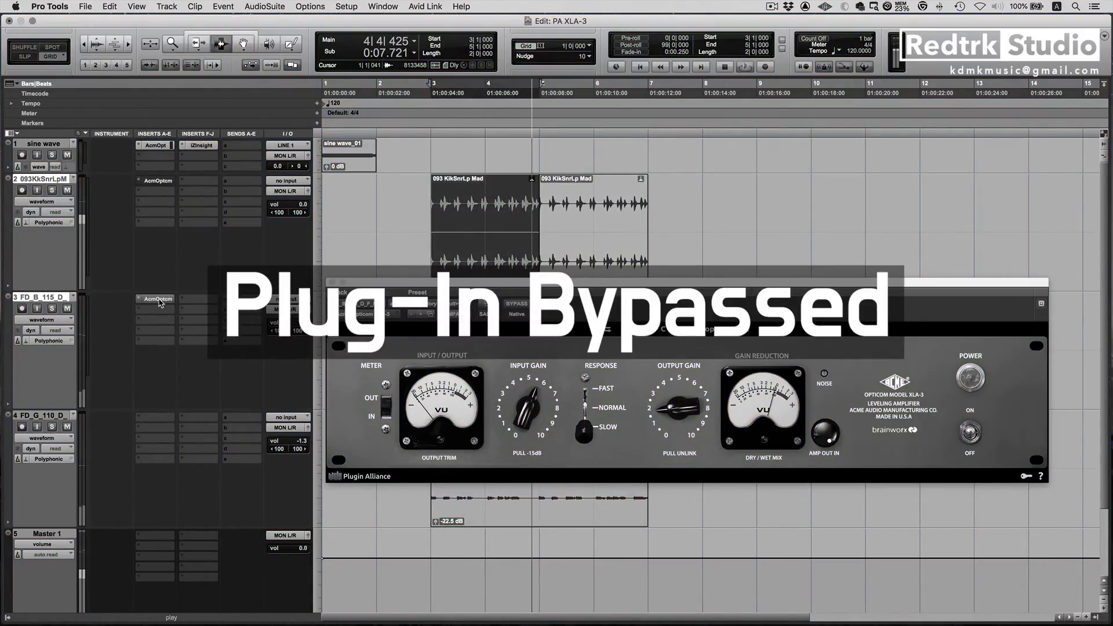
{"action": "key", "text": "space"}
{"action": "key", "text": "space"}
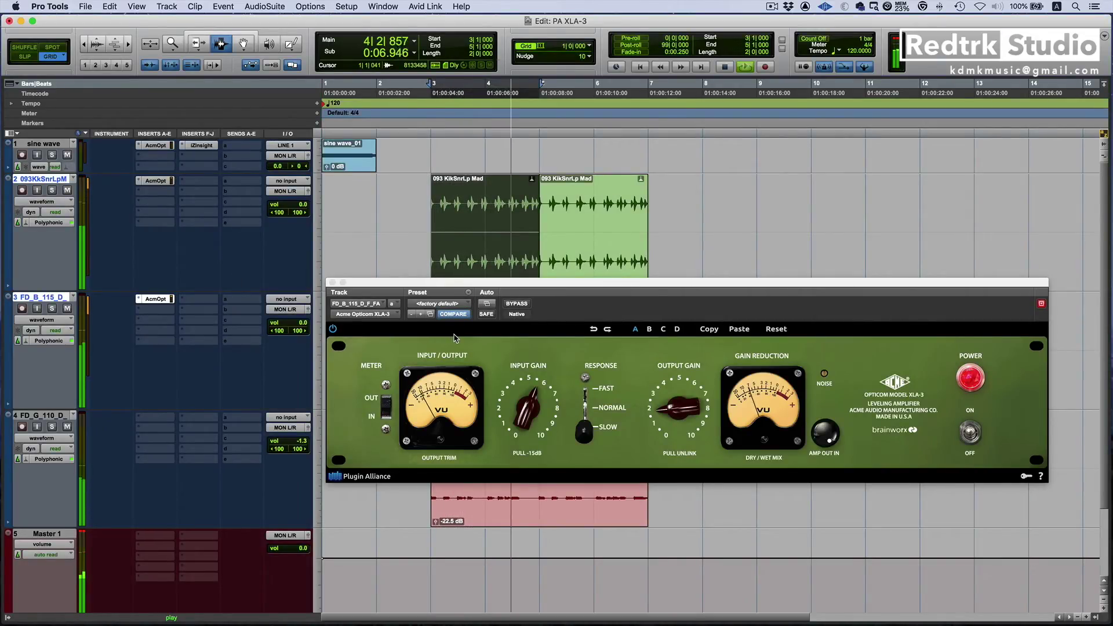
{"action": "key", "text": "space"}
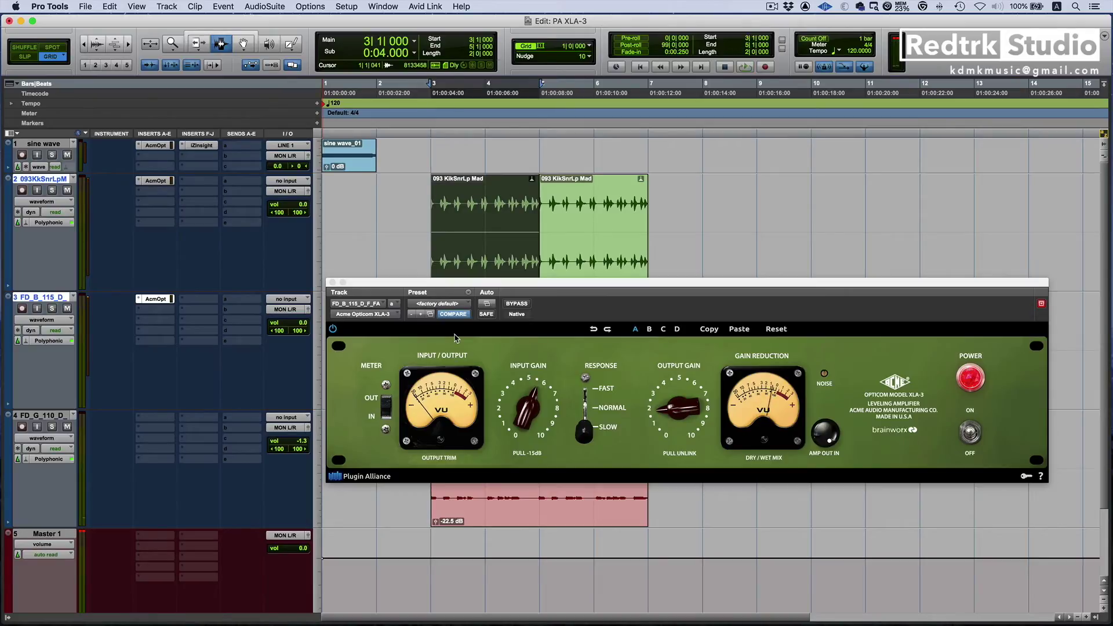